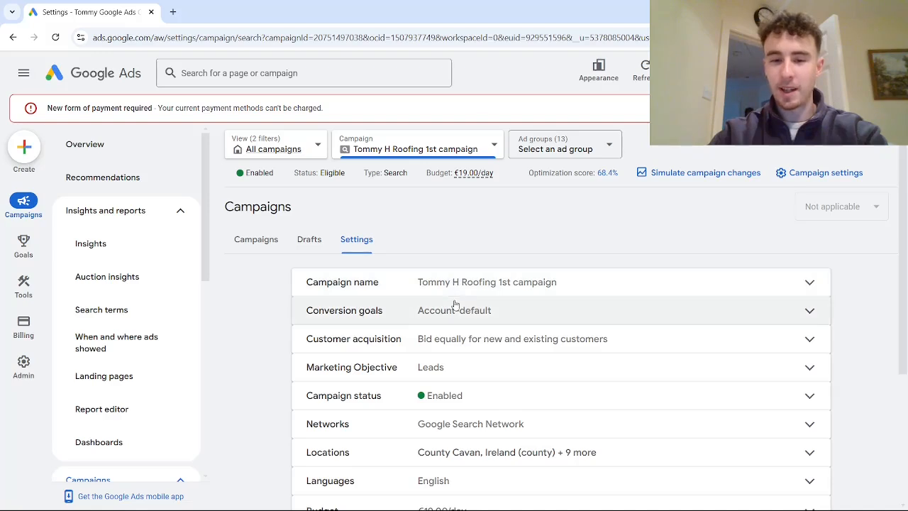
- Open the campaign's conversion goals and inspect the conversion actions behind Submit lead forms and Phone call leads
left_click(537, 310)
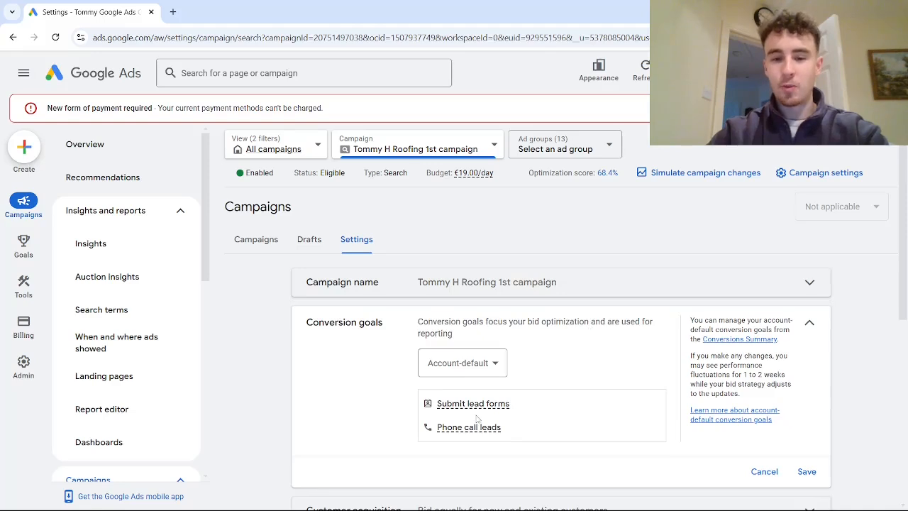
scroll(468, 379, "down", 1)
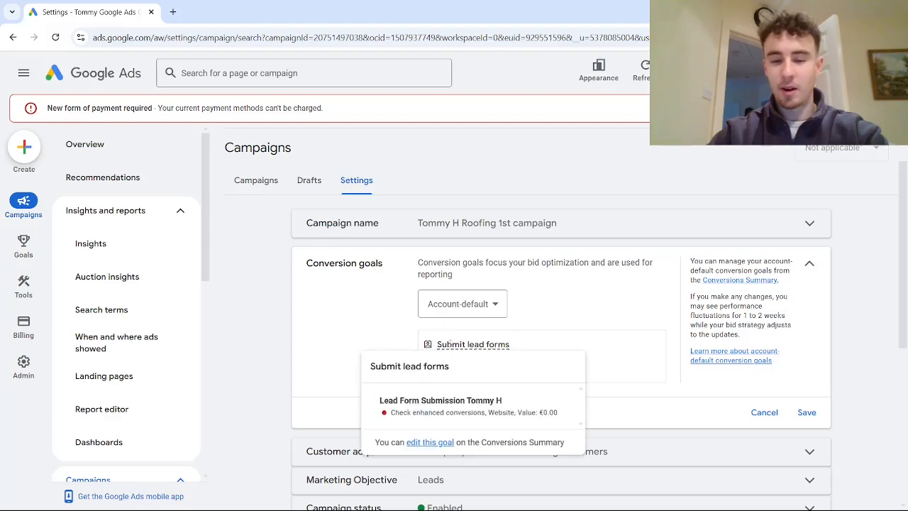
mouse_move(449, 344)
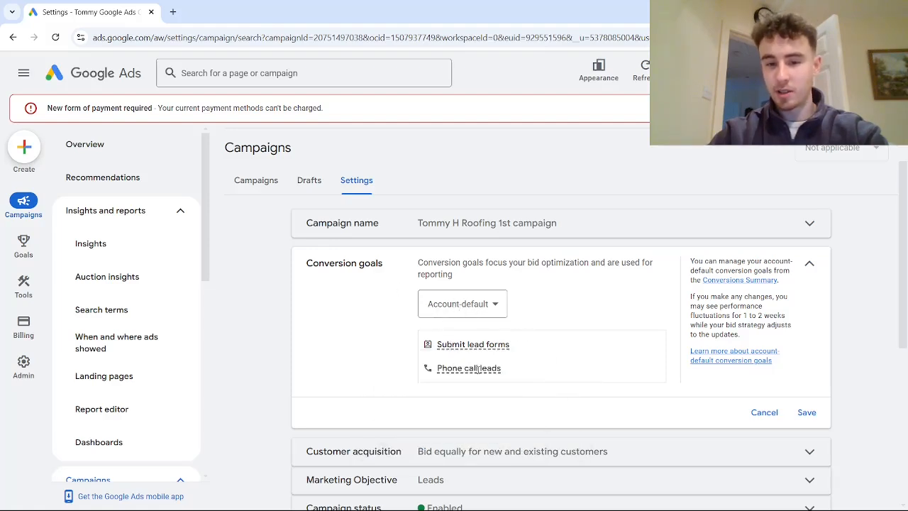
mouse_move(479, 368)
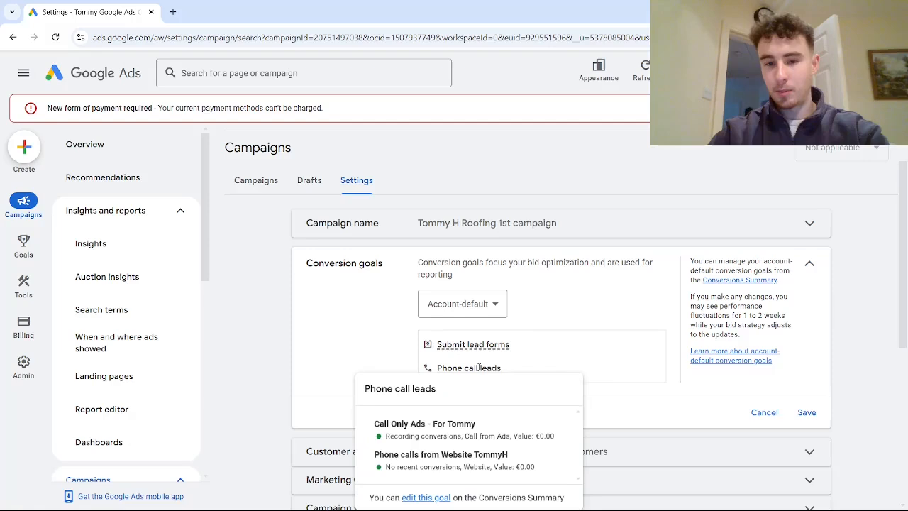
mouse_move(489, 344)
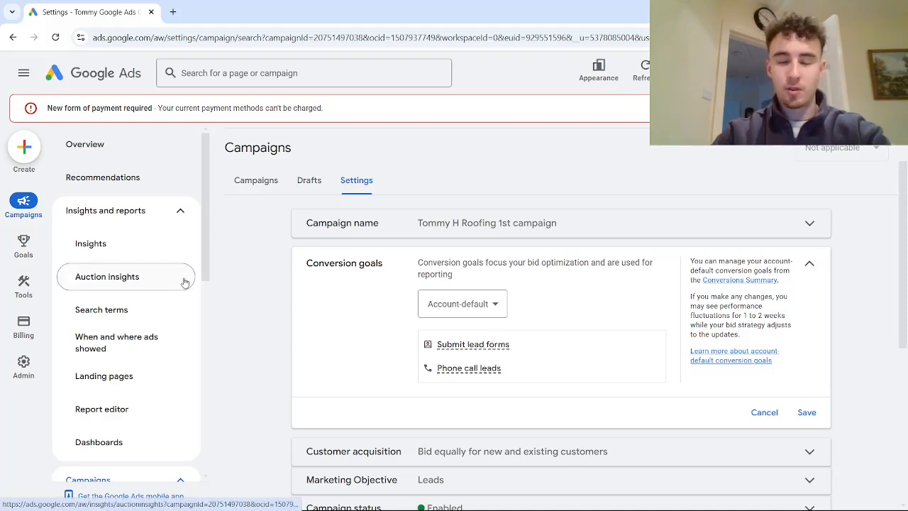
- Go to the account's conversions summary and review the lead form and phone call conversion actions
mouse_move(40, 268)
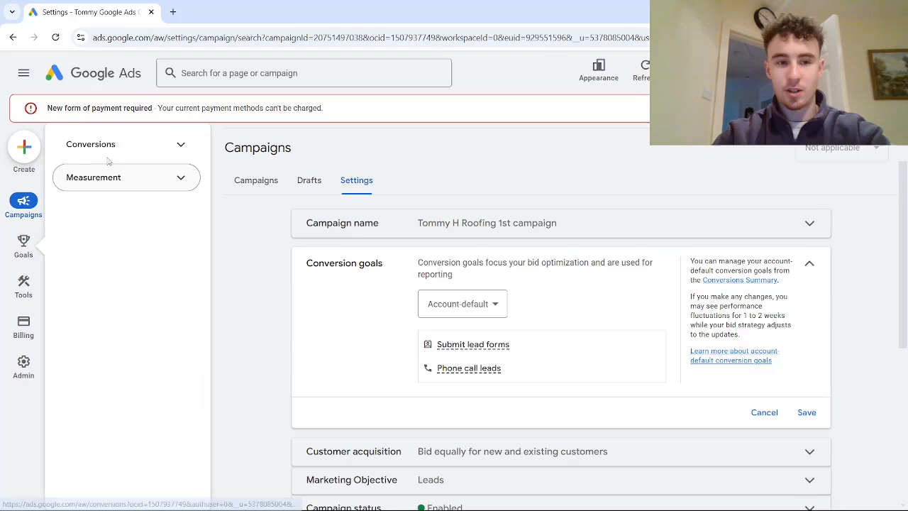
left_click(125, 147)
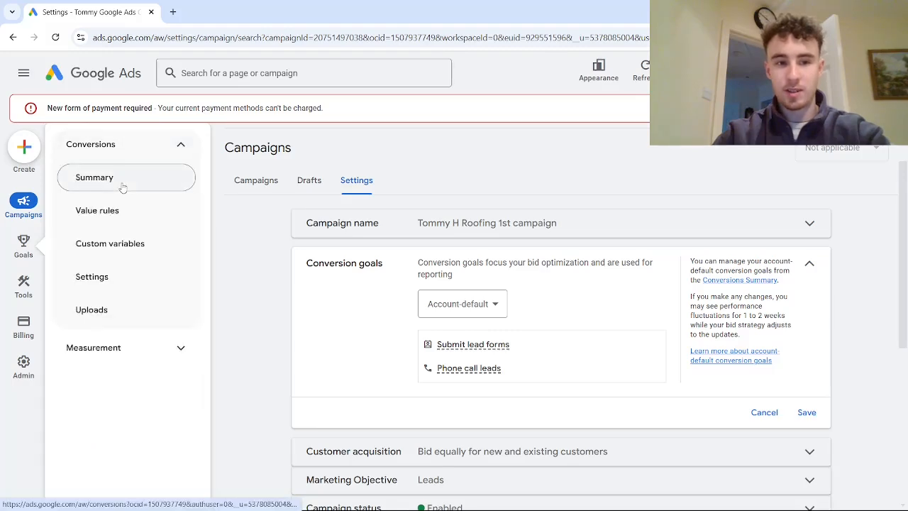
left_click(122, 181)
scroll(905, 307, "down", 1)
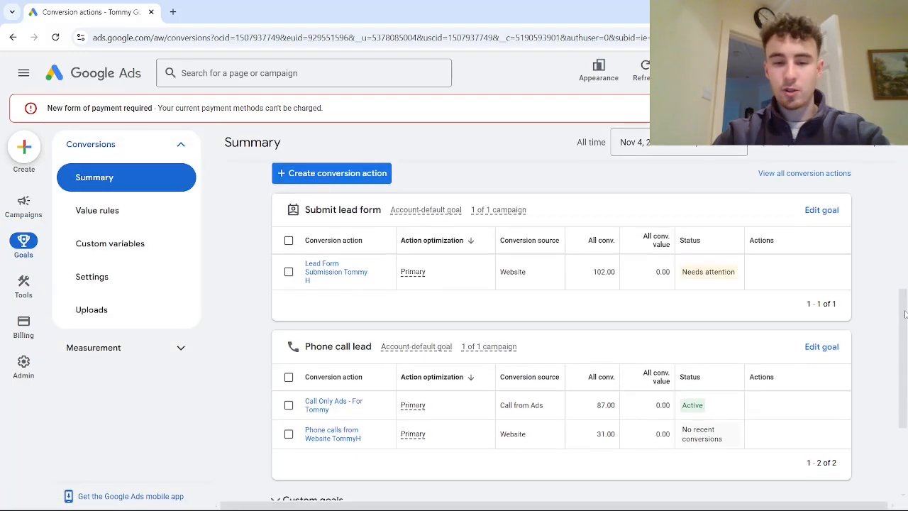
- Open the Submit lead form goal for editing, check its account-default and action optimization settings, and cancel without changes
scroll(905, 307, "up", 1)
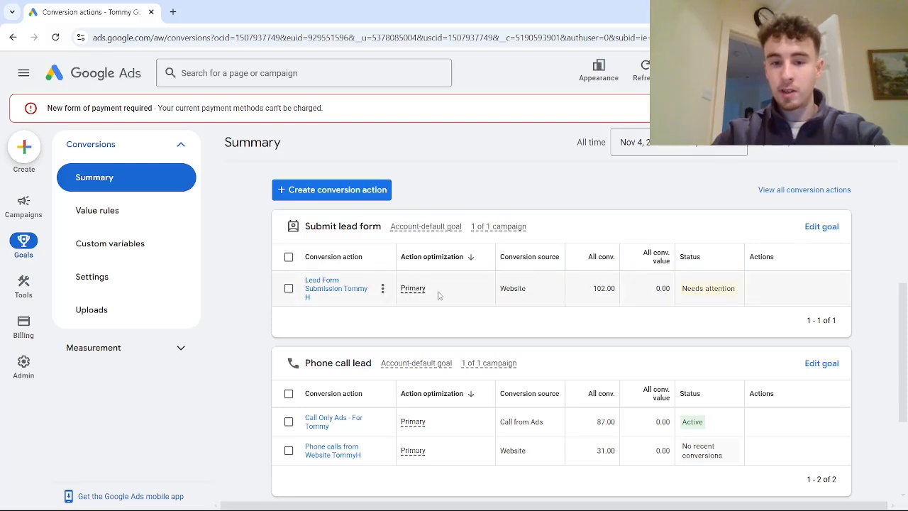
left_click(817, 228)
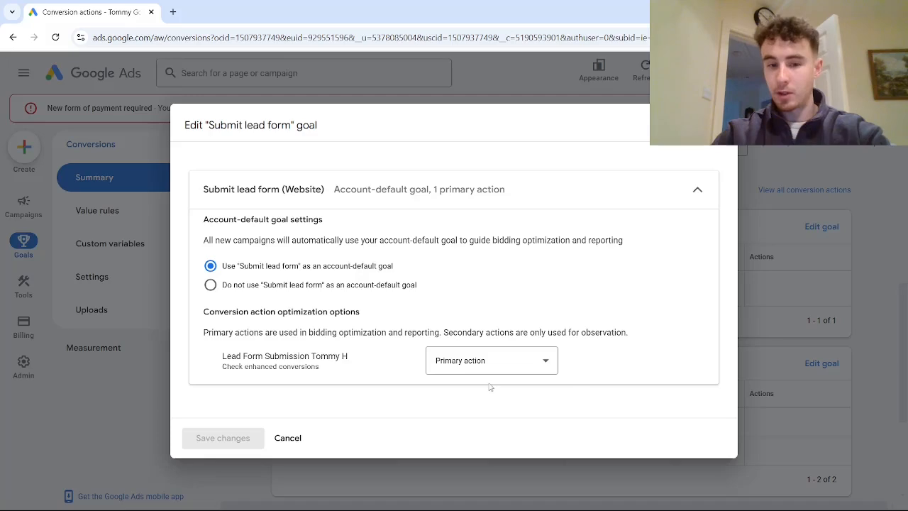
left_click(290, 437)
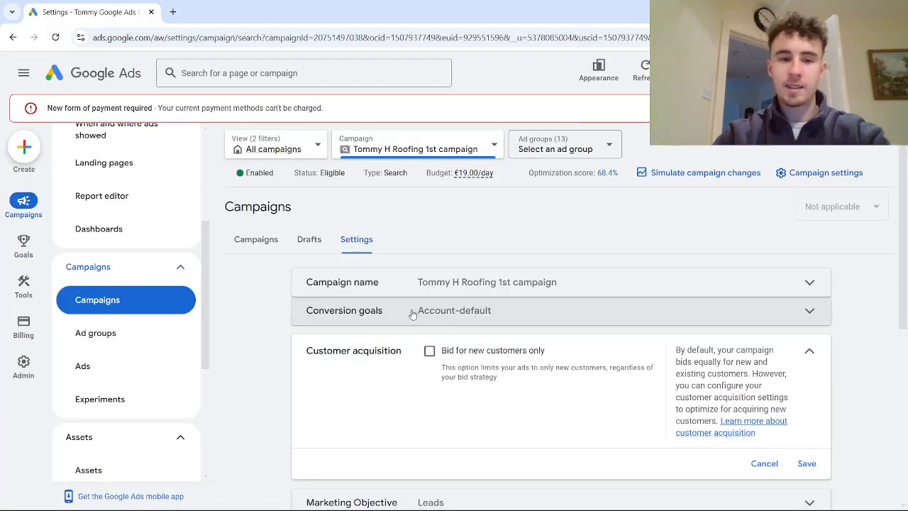
- Review the campaign's customer acquisition setting and open its marketing objective options
scroll(414, 314, "down", 1)
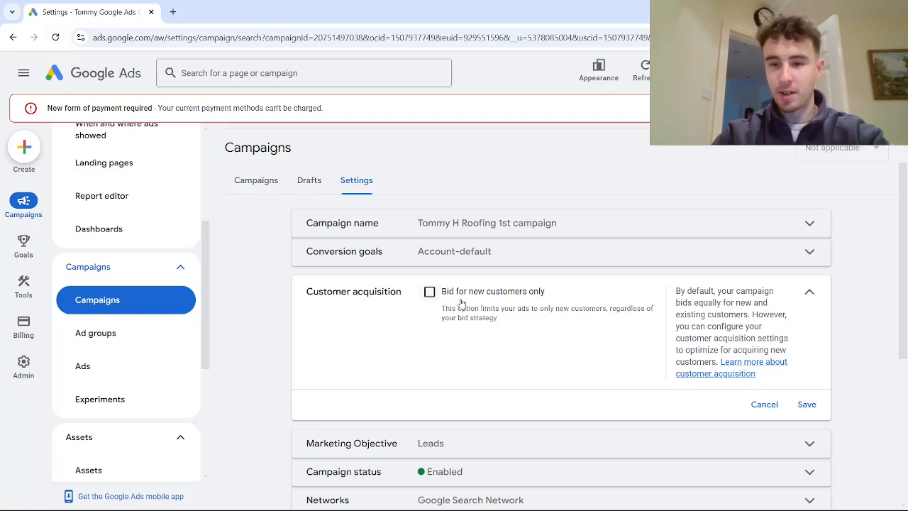
scroll(463, 312, "down", 2)
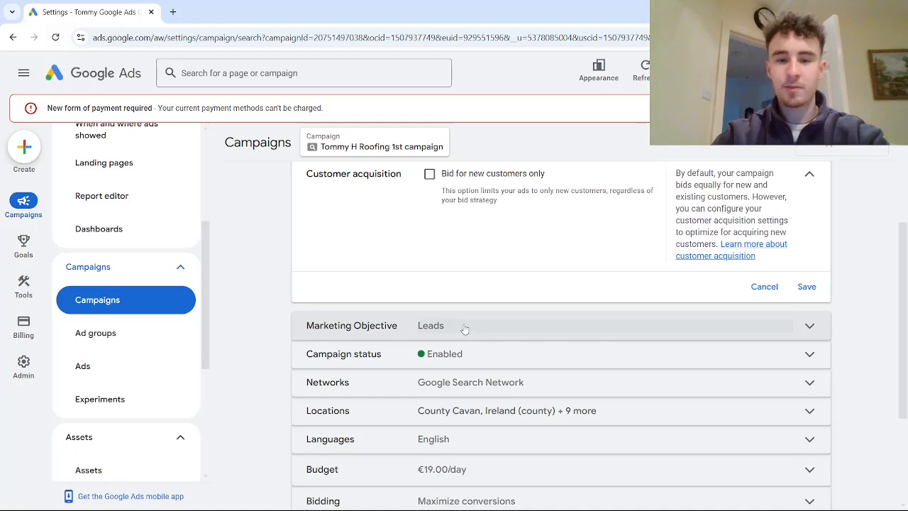
left_click(459, 328)
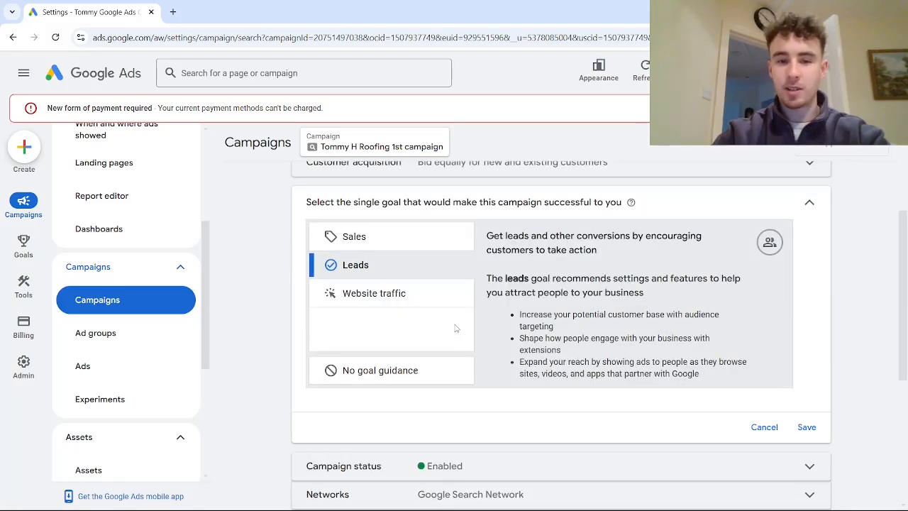
- Open the campaign's Networks settings and check the option for including Google search partners
scroll(379, 315, "down", 2)
scroll(328, 288, "up", 1)
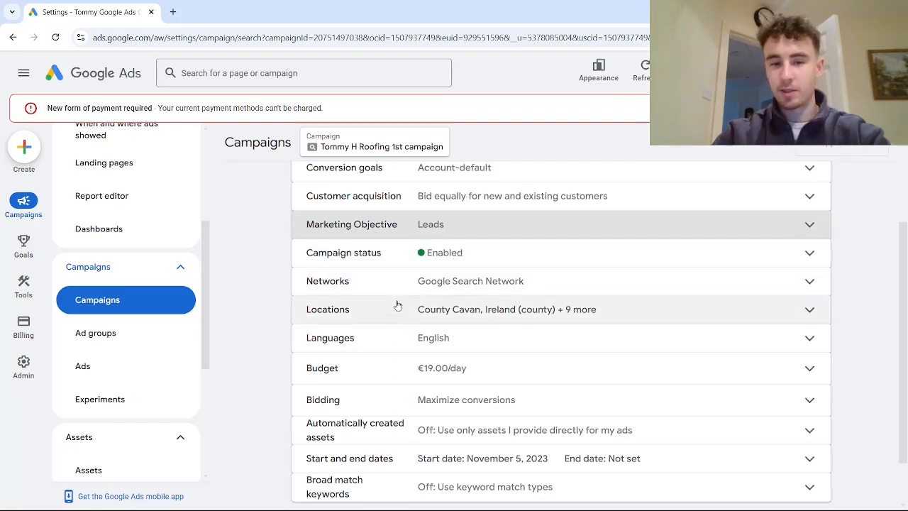
left_click(474, 290)
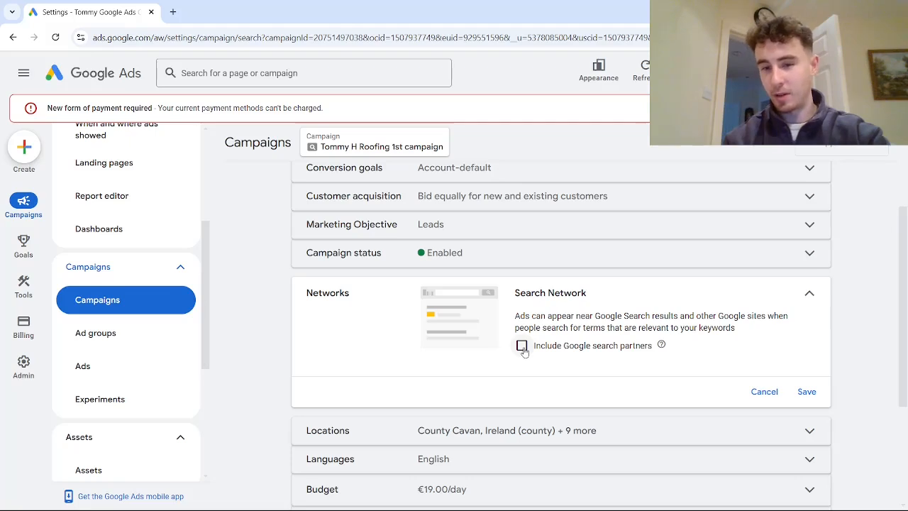
scroll(541, 331, "down", 1)
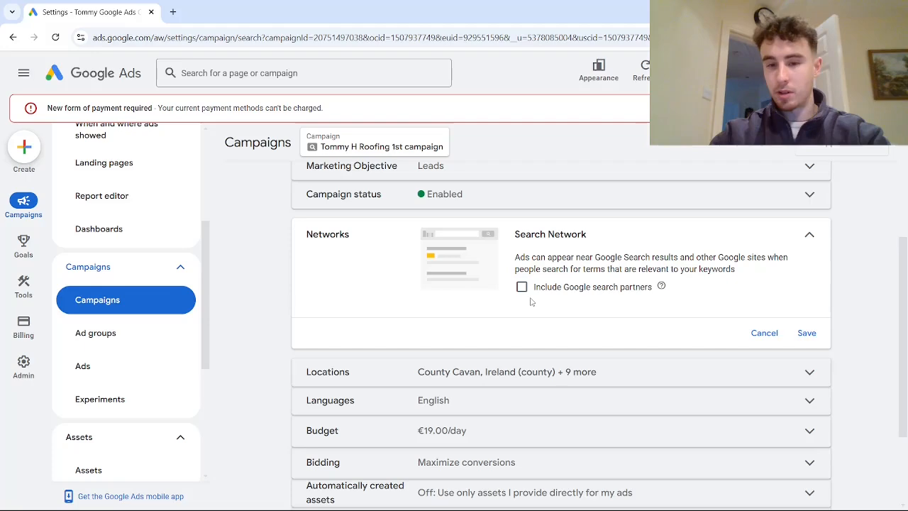
- Open the campaign's Locations settings and look through the list of targeted locations
scroll(496, 298, "down", 2)
left_click(426, 253)
scroll(408, 340, "up", 5)
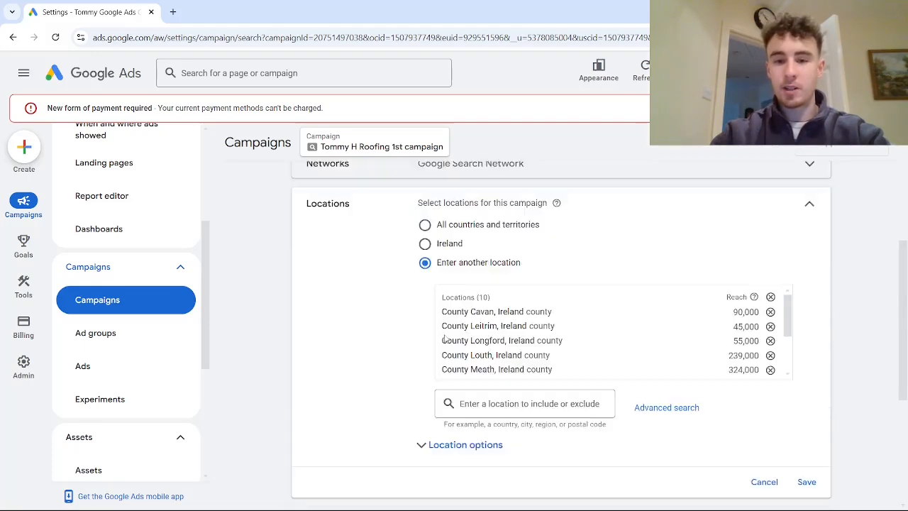
scroll(459, 383, "down", 7)
scroll(468, 341, "down", 2)
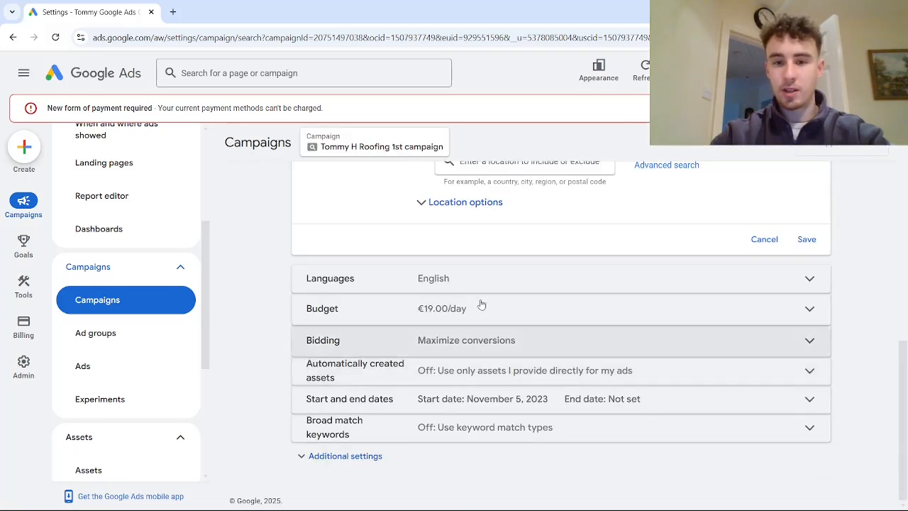
scroll(426, 369, "up", 3)
- Expand and collapse the location options, and look over the targeted locations again
left_click(436, 380)
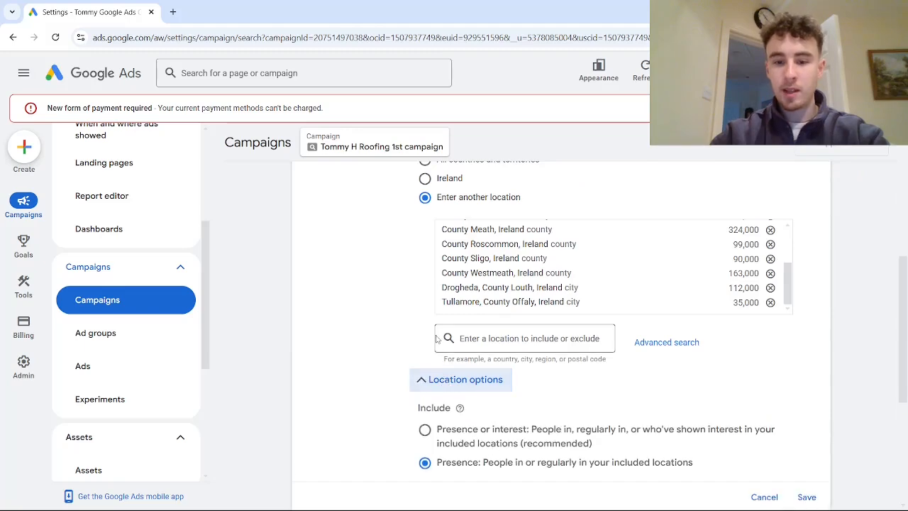
scroll(438, 341, "down", 1)
left_click(426, 329)
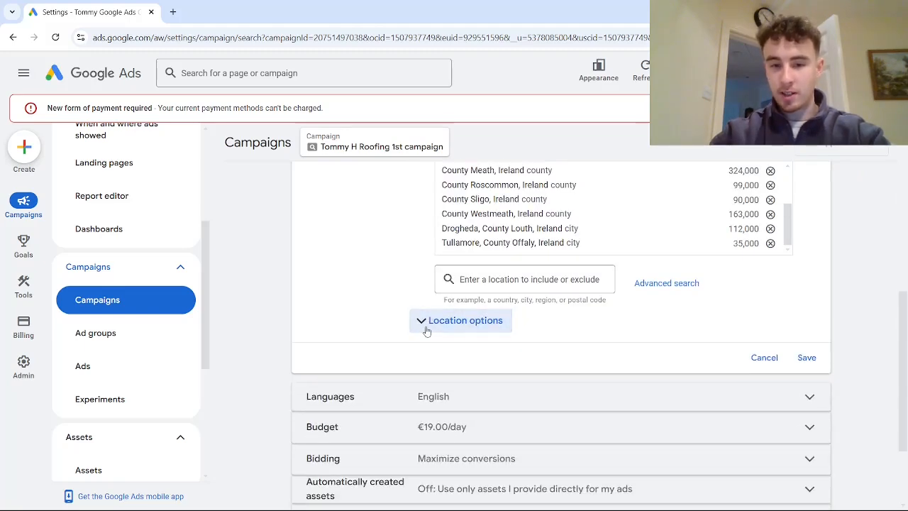
scroll(426, 323, "up", 3)
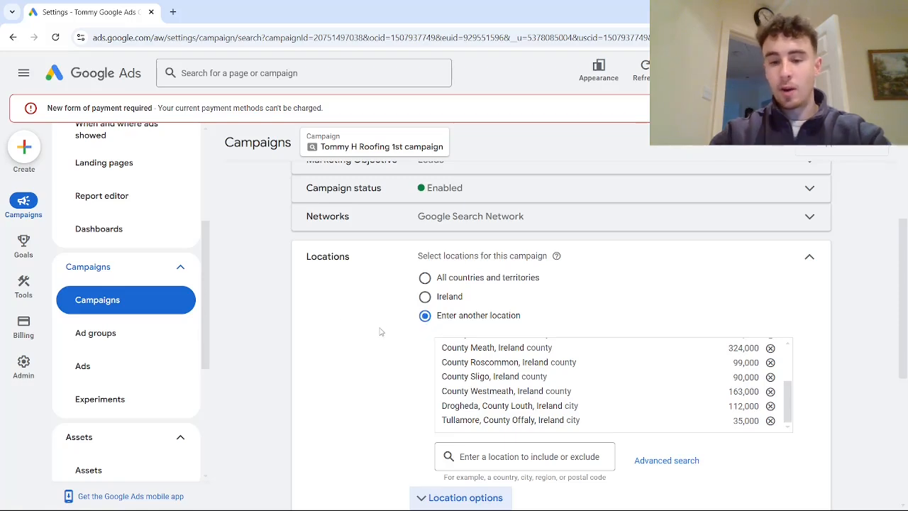
scroll(379, 331, "down", 1)
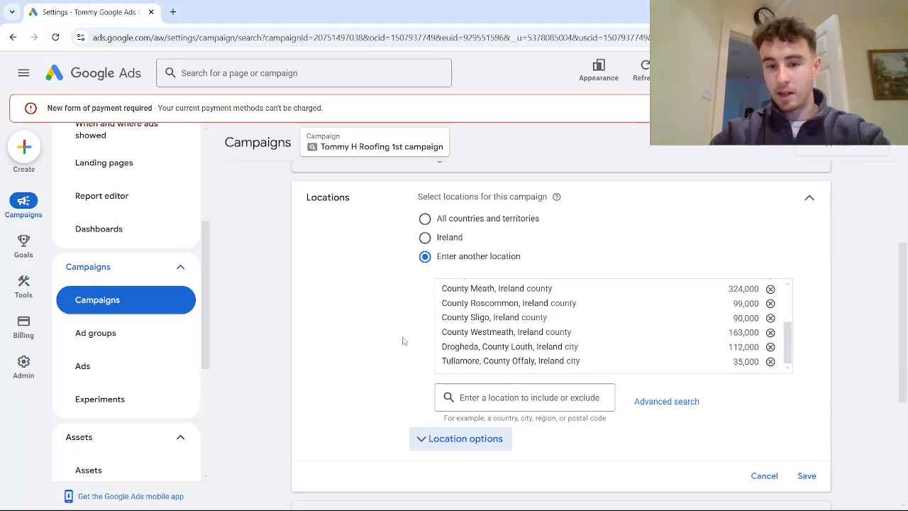
scroll(412, 361, "down", 2)
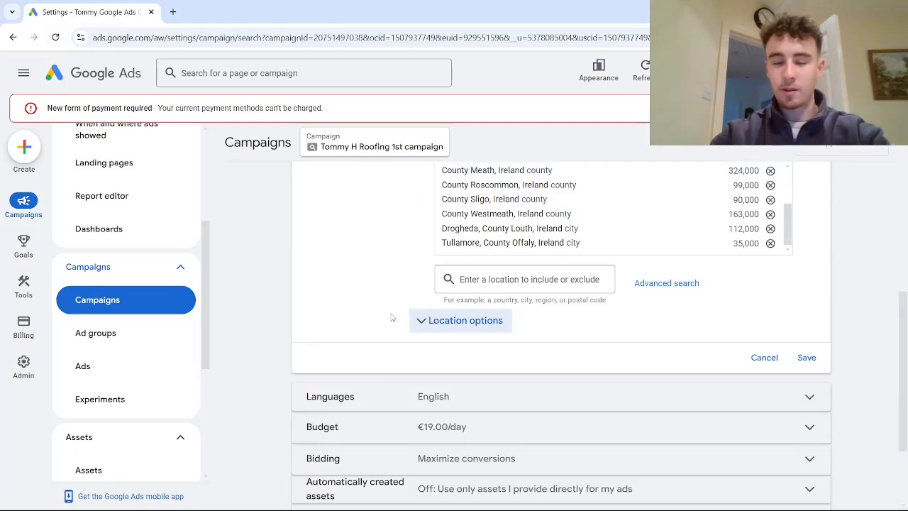
scroll(394, 319, "up", 2)
scroll(395, 319, "down", 1)
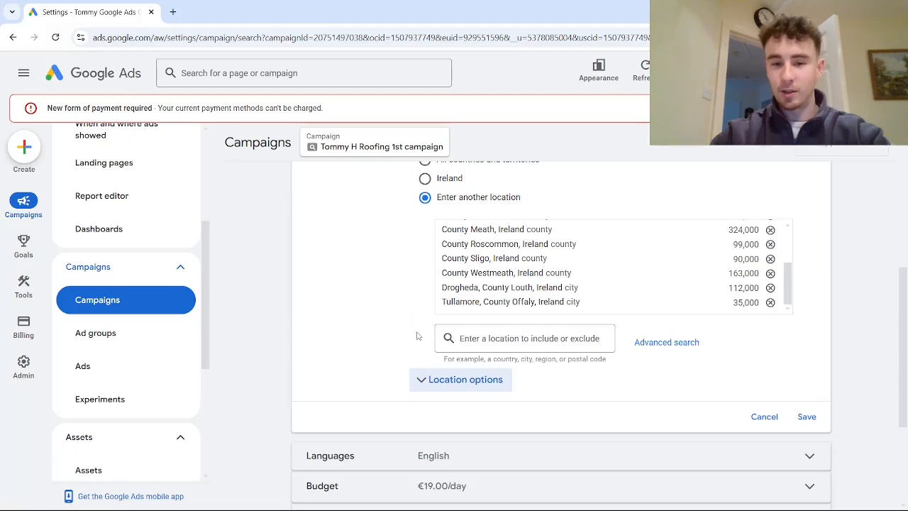
- Expand the location options and compare the "Presence or interest" and "Presence" targeting choices
left_click(423, 382)
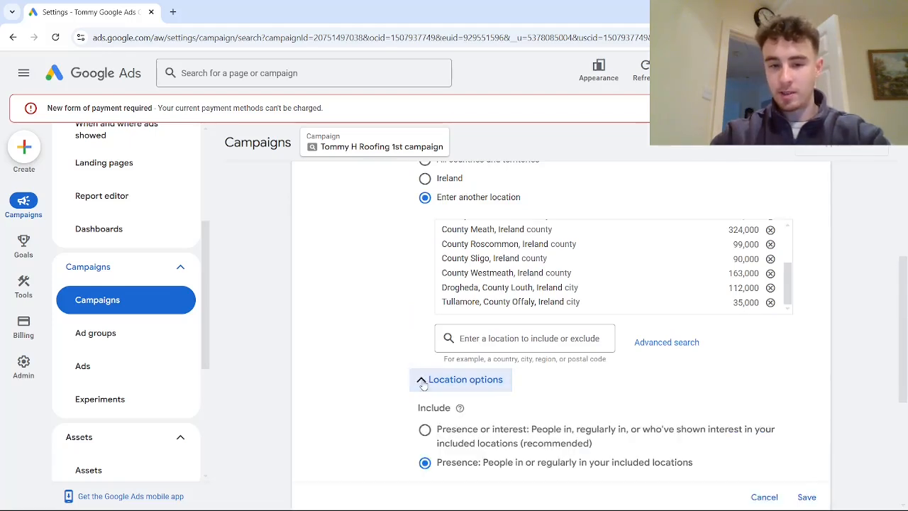
scroll(428, 348, "down", 2)
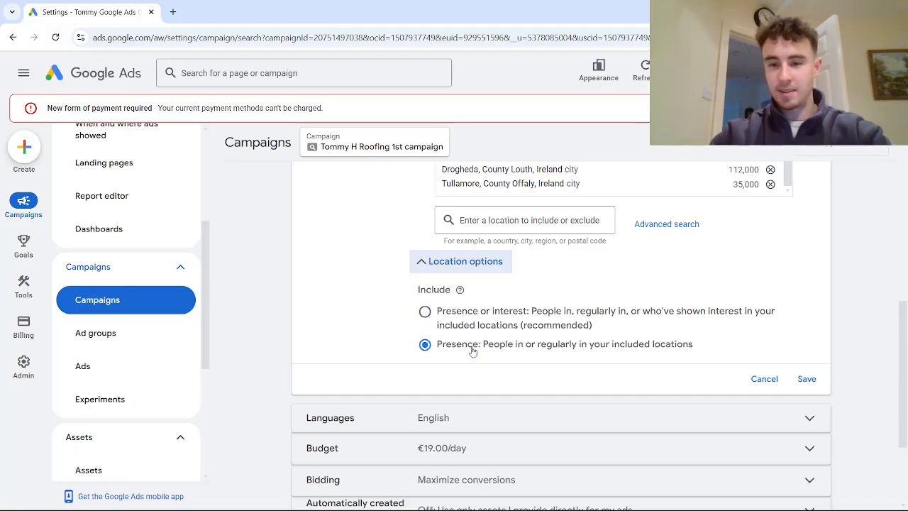
scroll(407, 308, "down", 1)
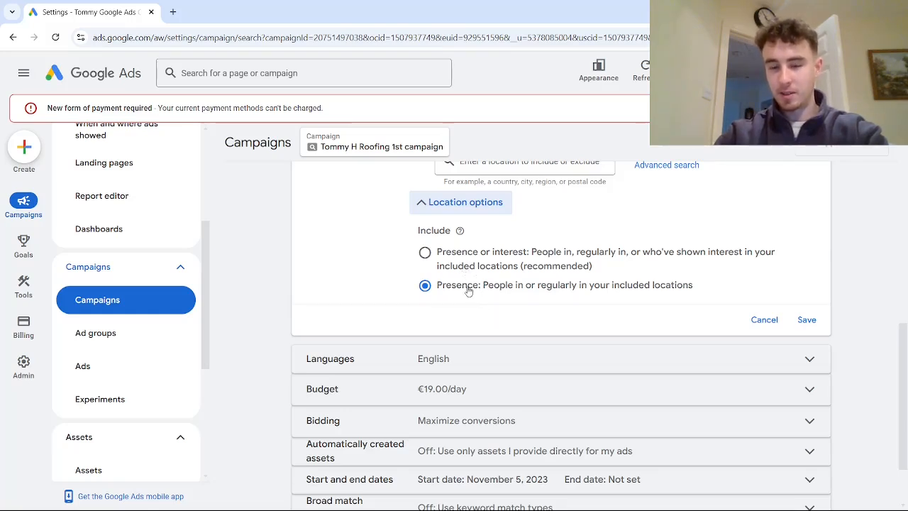
- Open the campaign's Languages settings, review the selected and suggested languages, and cancel without changes
scroll(446, 291, "down", 1)
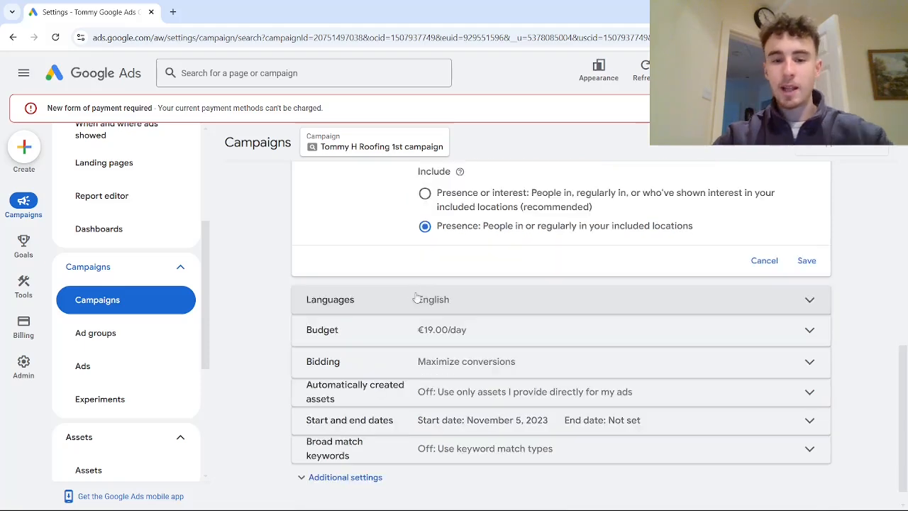
left_click(427, 303)
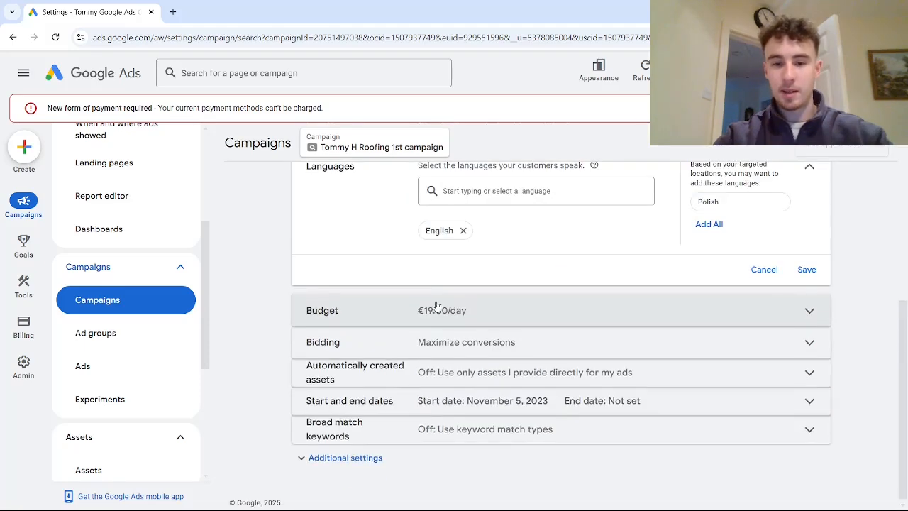
scroll(617, 312, "up", 1)
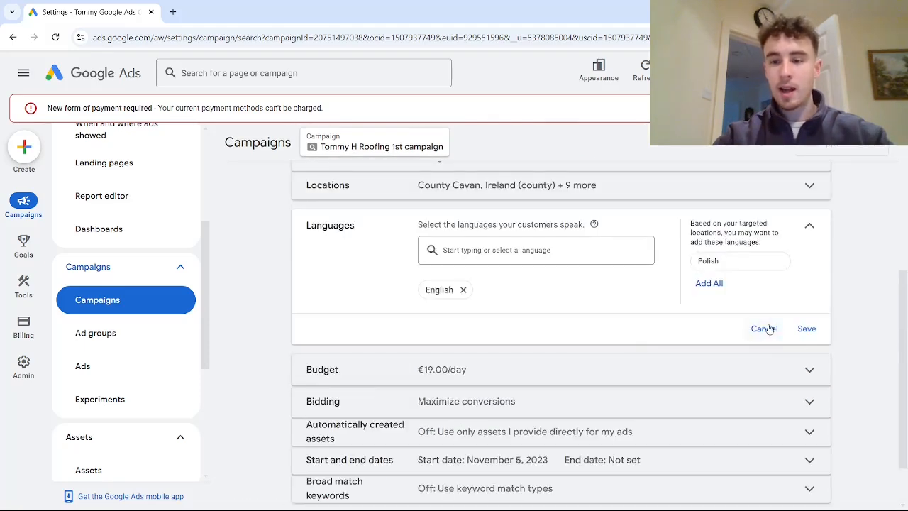
left_click(764, 328)
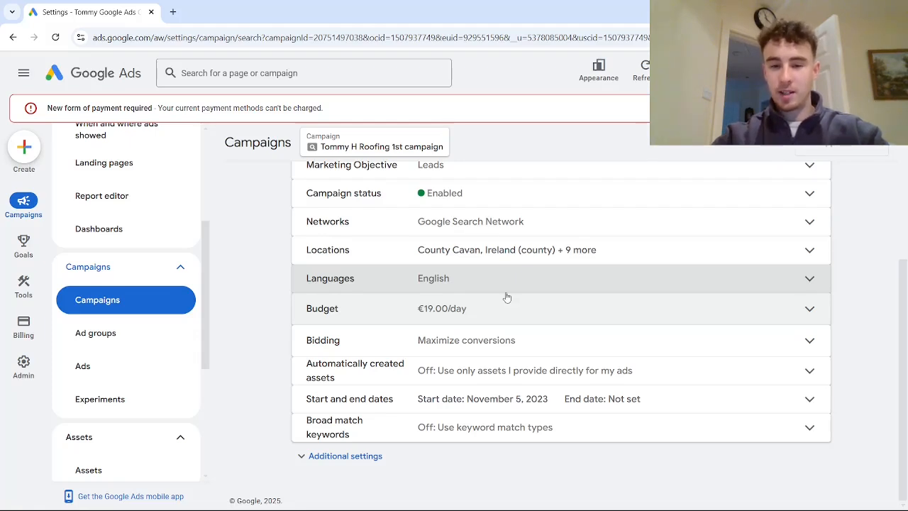
- Open the campaign's Bidding settings, review the bid strategy and optional target cost per action, and close the section
left_click(509, 340)
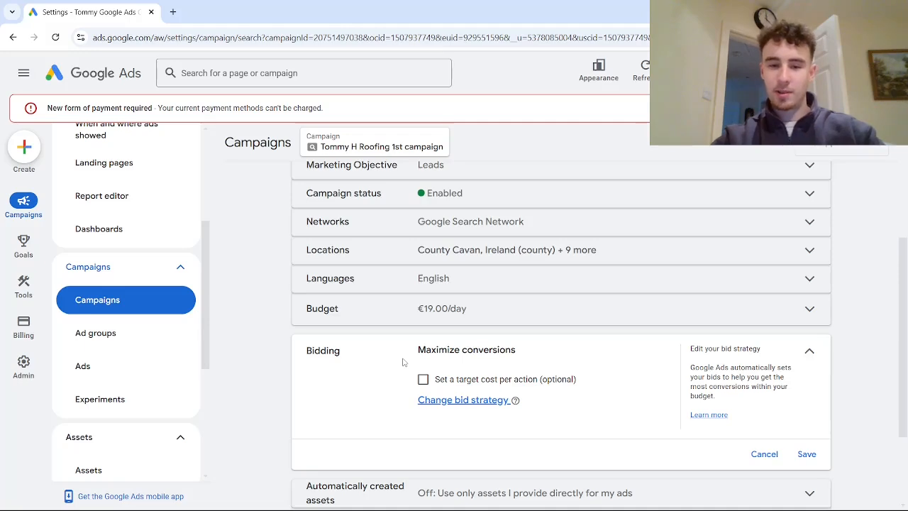
scroll(410, 361, "up", 1)
scroll(407, 359, "down", 3)
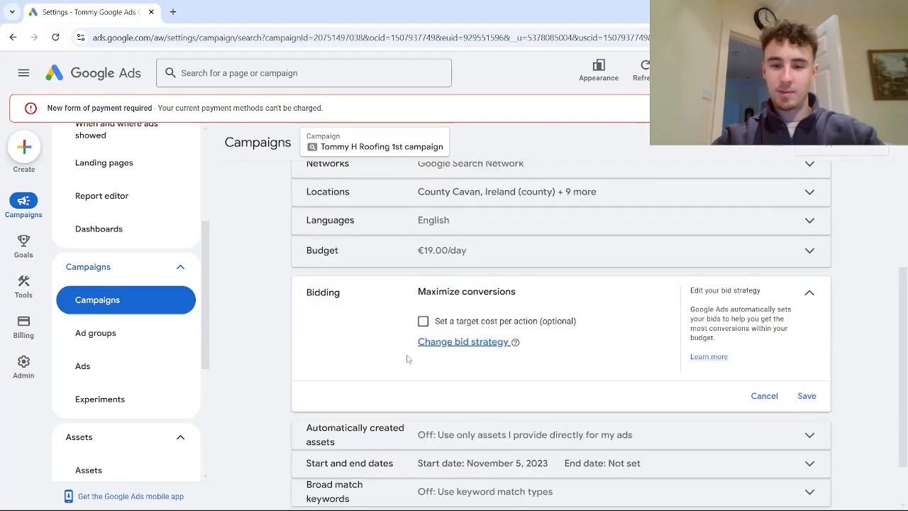
left_click(495, 234)
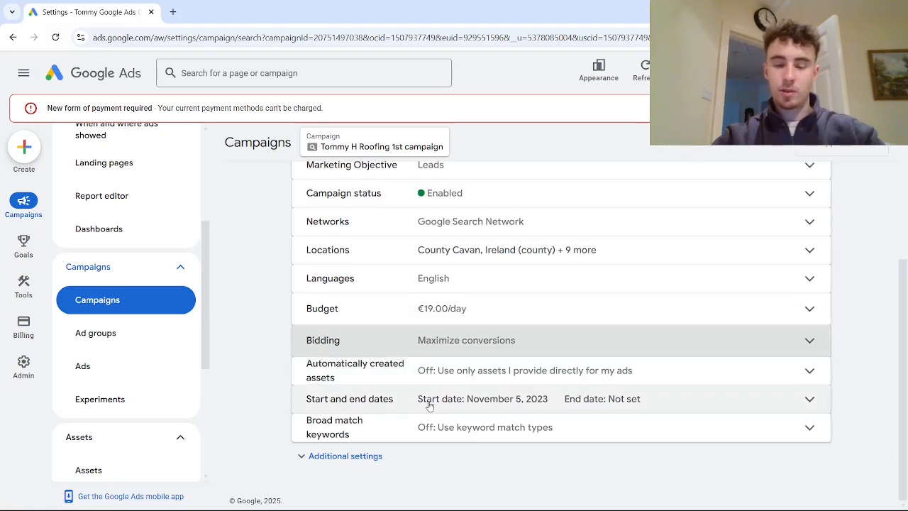
- Review the campaign's Start and end dates and cancel without changes, and open the Broad match keywords setting to compare its options
left_click(392, 401)
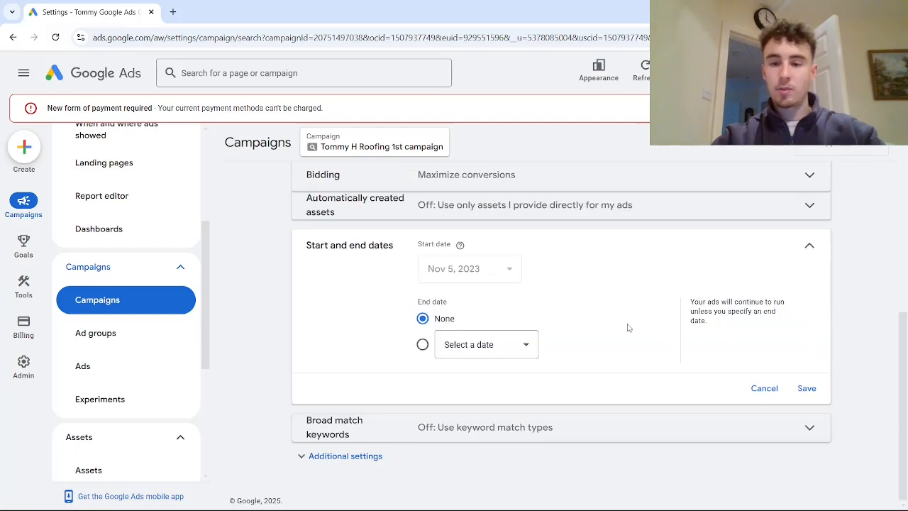
left_click(762, 387)
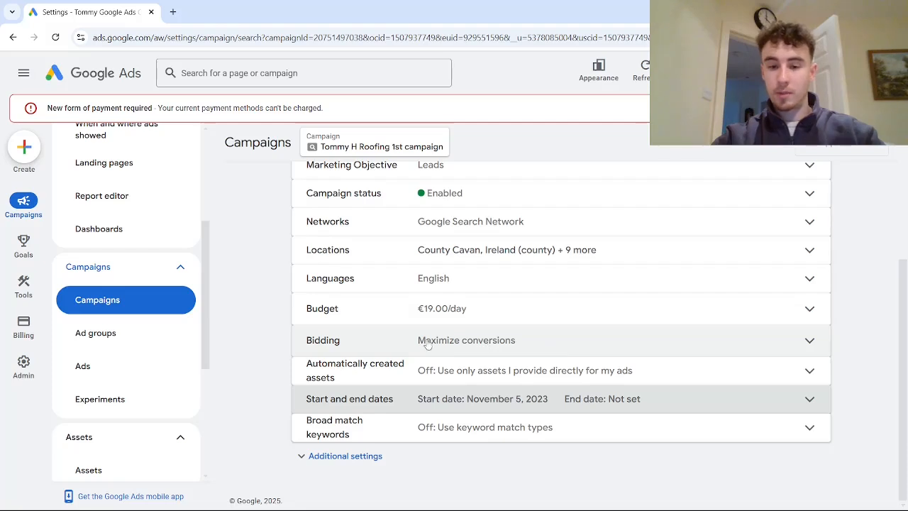
left_click(401, 436)
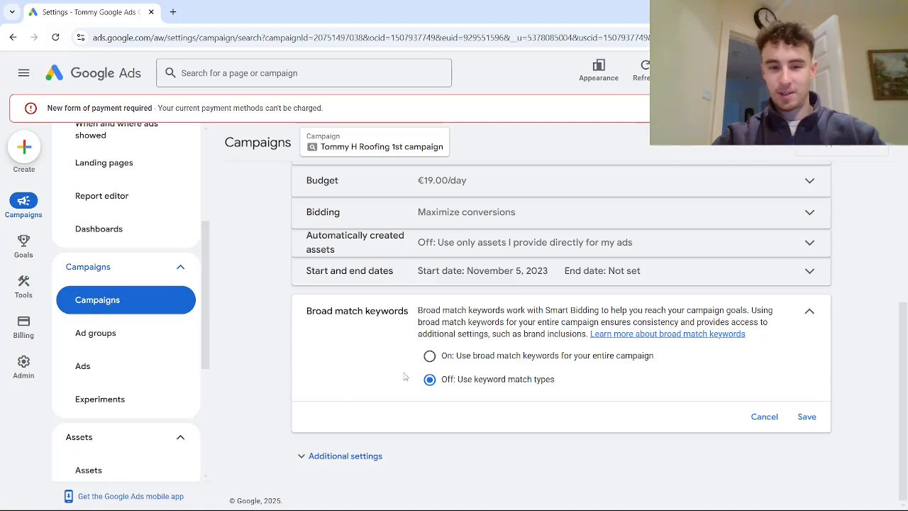
- Reveal the campaign's additional settings and review the Ad rotation setting, leaving it unchanged
left_click(338, 456)
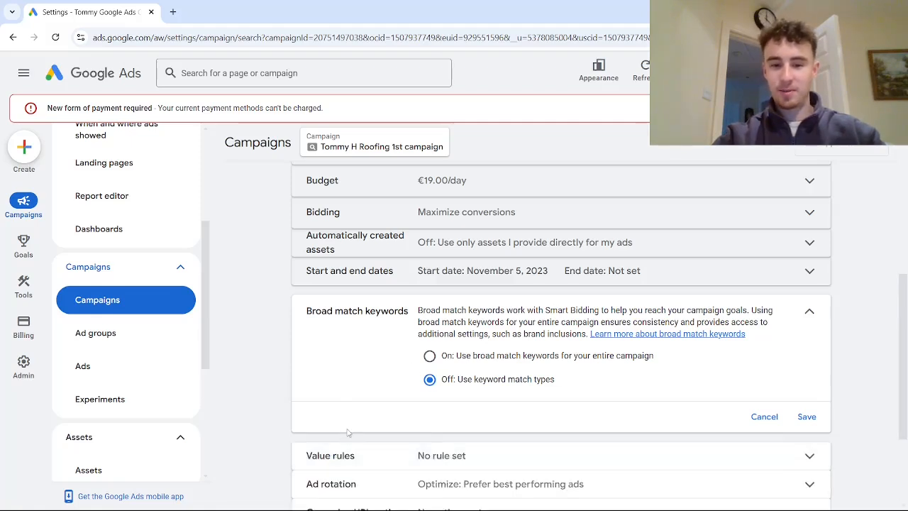
scroll(357, 283, "down", 2)
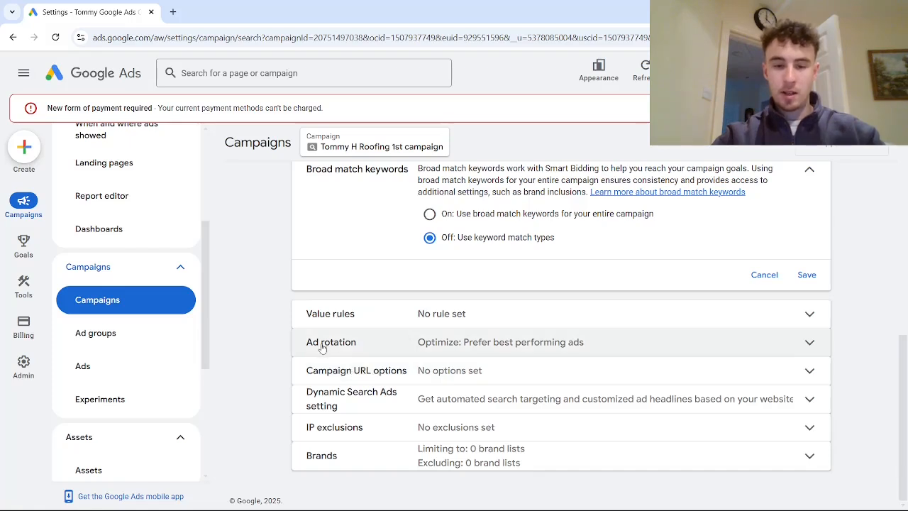
left_click(366, 344)
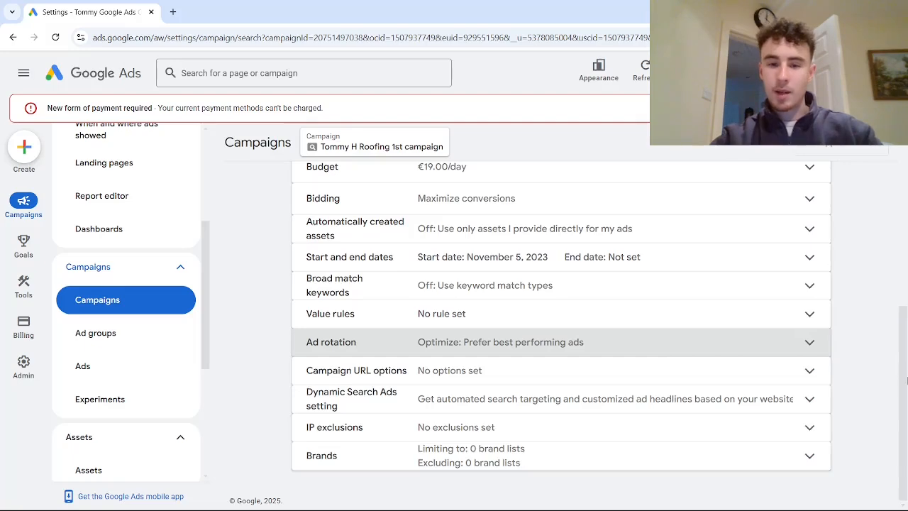
- Look back over the whole list of campaign settings, from the additional settings up to the campaign name
left_click_drag(907, 369, 907, 328)
right_click(906, 326)
left_click(903, 361)
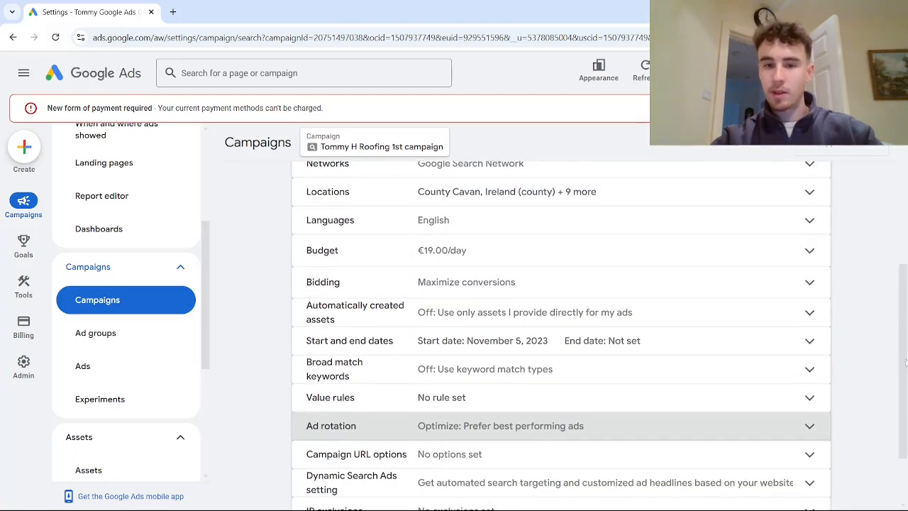
left_click_drag(905, 362, 902, 266)
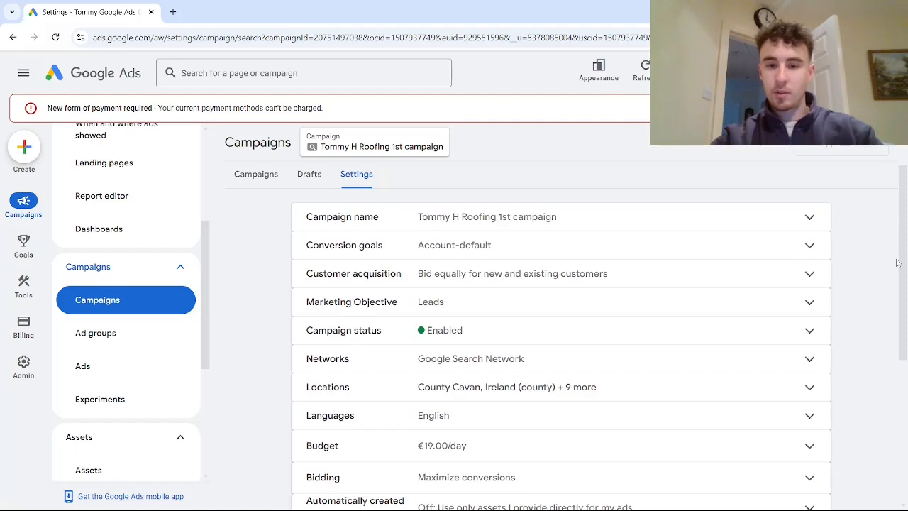
triple_click(897, 262)
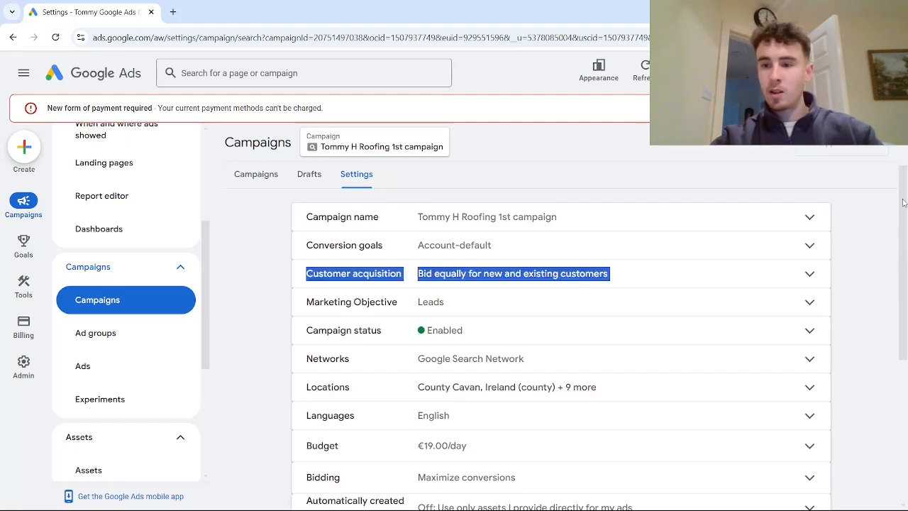
scroll(880, 283, "down", 1)
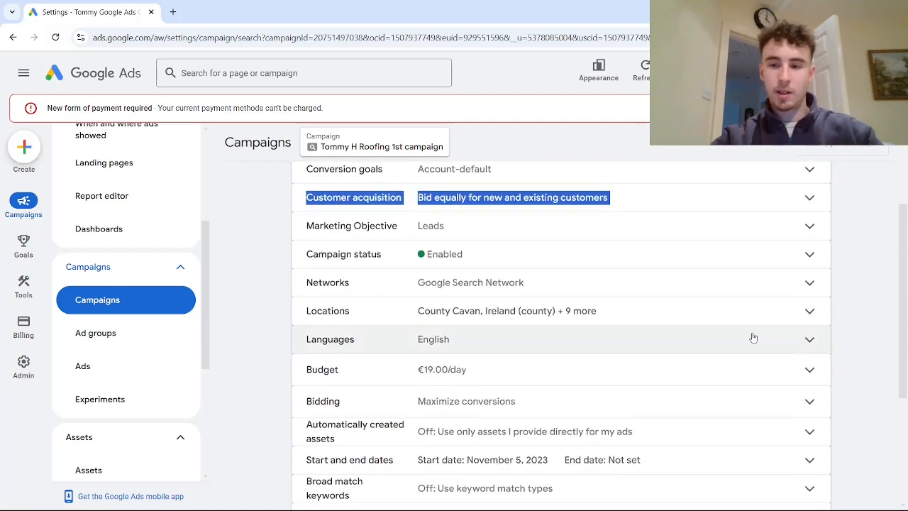
left_click_drag(903, 238, 898, 187)
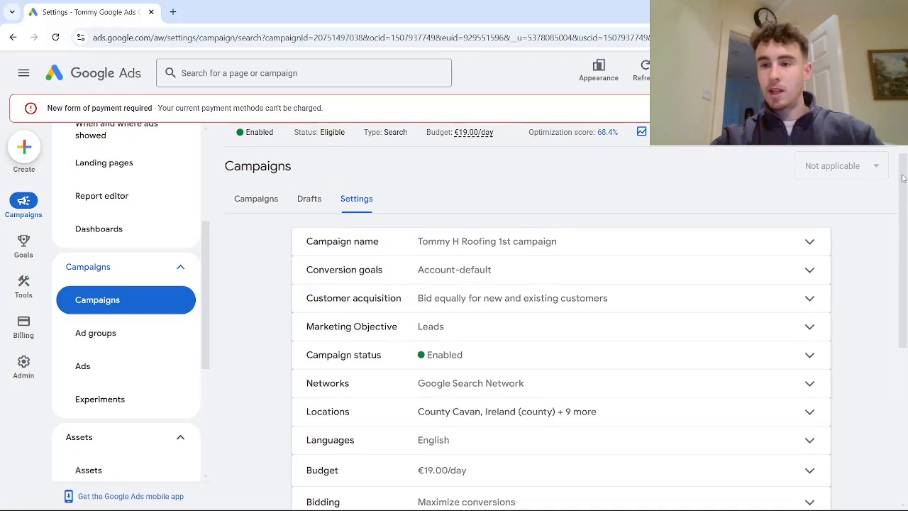